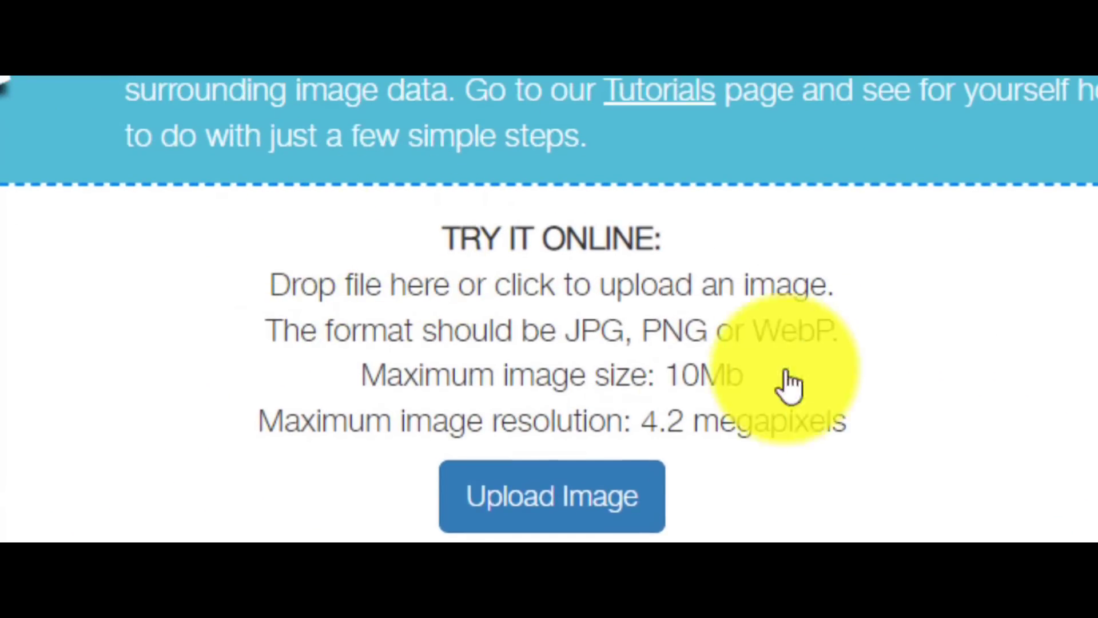
pyautogui.moveTo(444, 242); pyautogui.dragTo(858, 331)
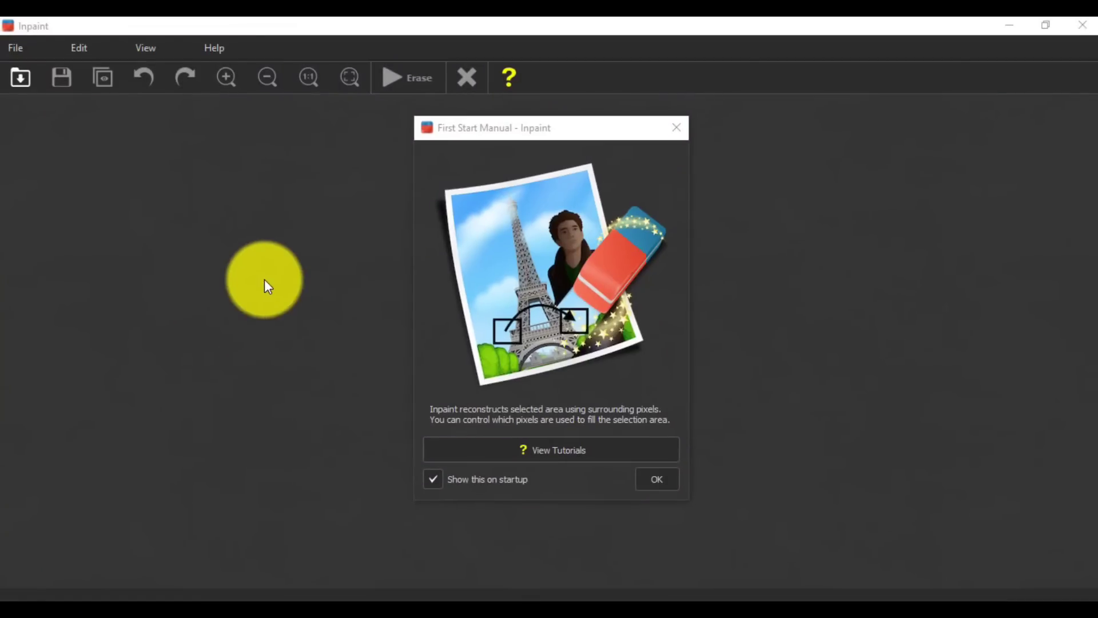
# - Dismiss the First Start Manual and open the image example-1-1 from the photo hd folder
pyautogui.click(673, 479)
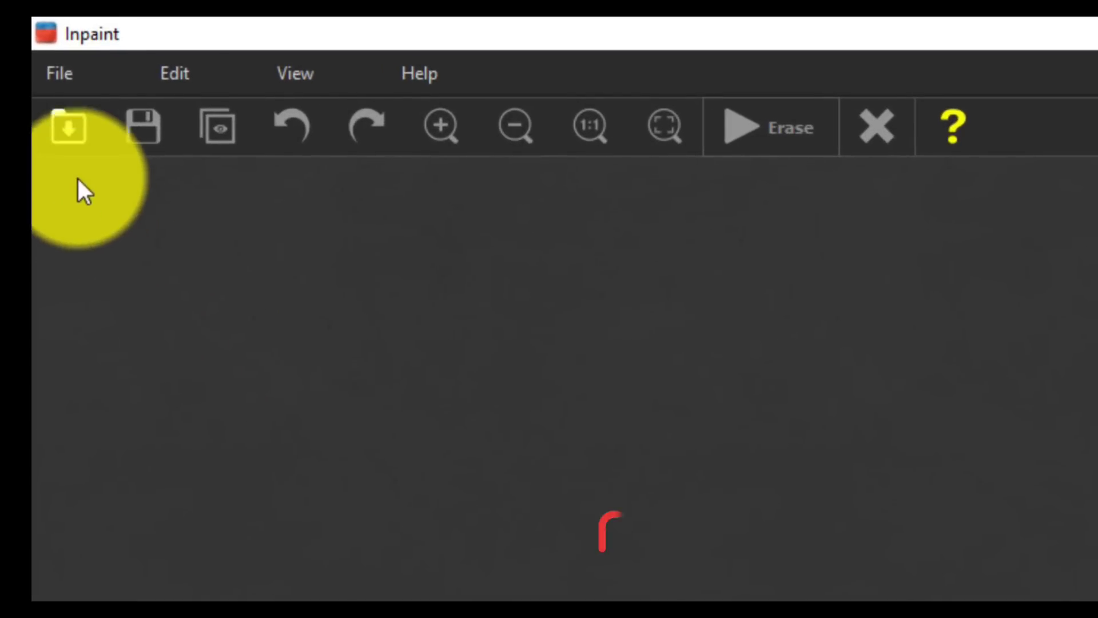
pyautogui.click(67, 126)
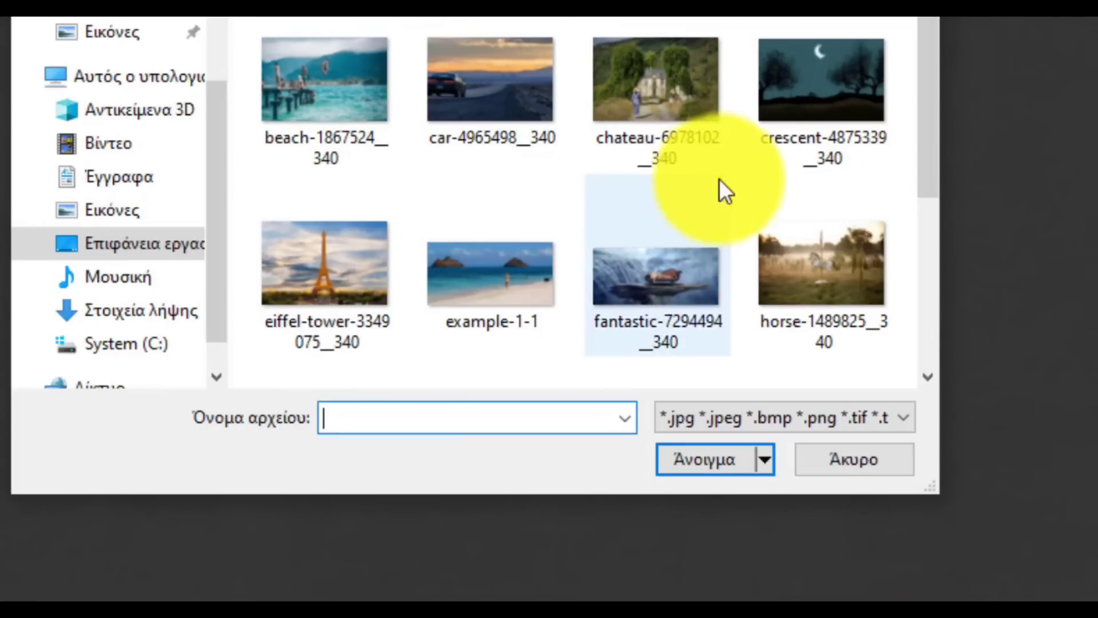
pyautogui.moveTo(935, 102); pyautogui.dragTo(920, 121)
pyautogui.doubleClick(508, 238)
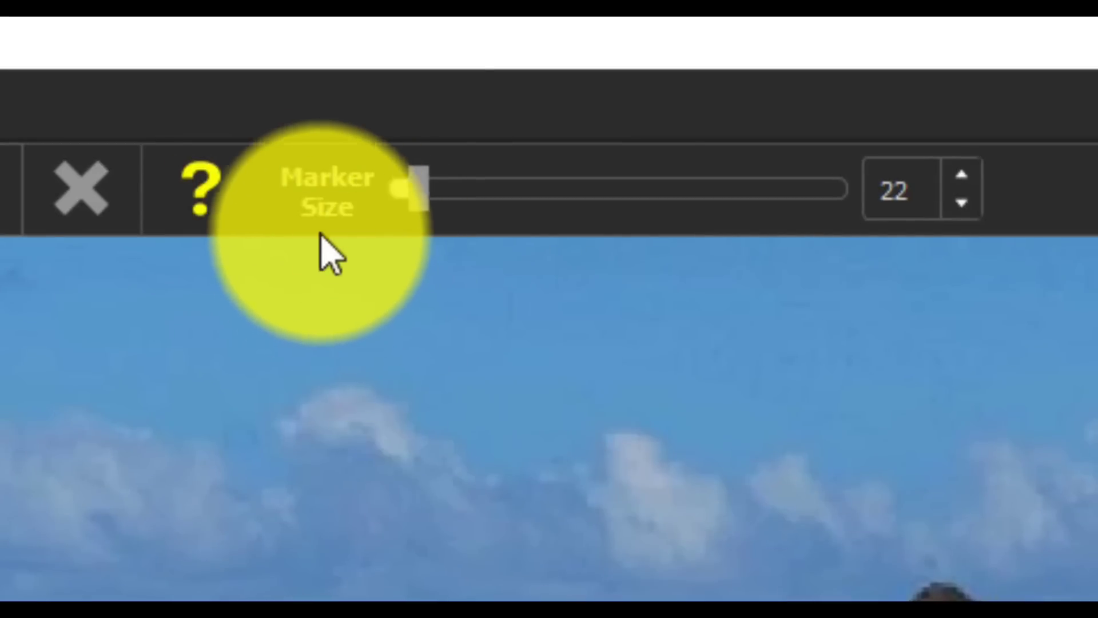
# - Set the marker size to 24 and paint the removal mask over the woman standing at the shoreline
pyautogui.moveTo(419, 191)
pyautogui.mouseDown()
pyautogui.moveTo(662, 214)
pyautogui.moveTo(419, 215)
pyautogui.moveTo(610, 201)
pyautogui.mouseUp()
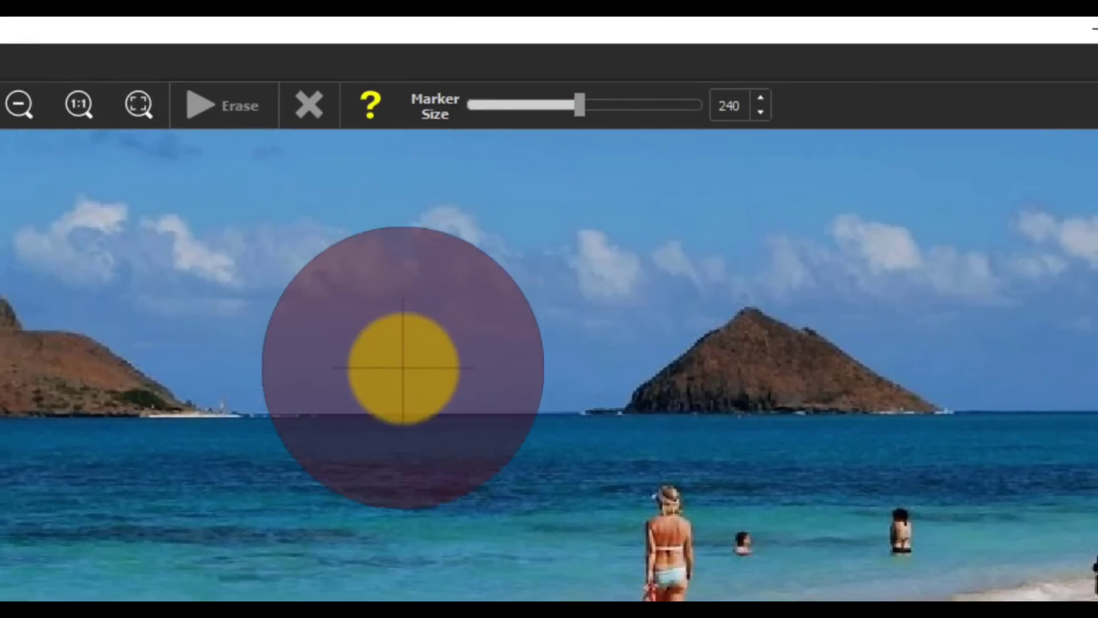
pyautogui.moveTo(579, 109); pyautogui.dragTo(480, 108)
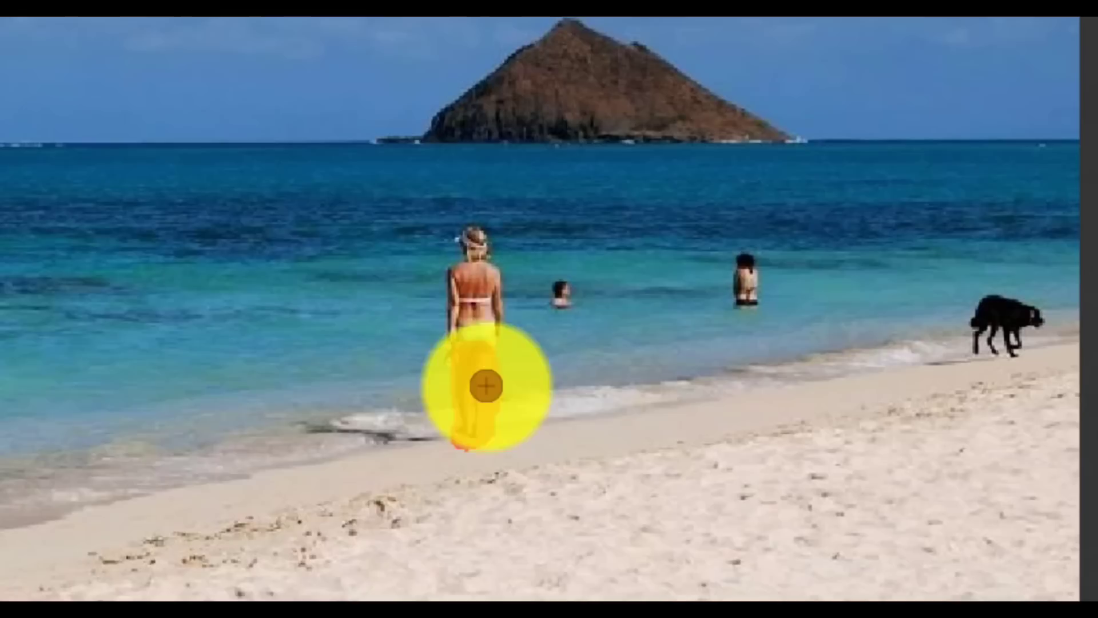
pyautogui.moveTo(451, 357)
pyautogui.mouseDown()
pyautogui.moveTo(446, 275)
pyautogui.moveTo(471, 271)
pyautogui.mouseUp()
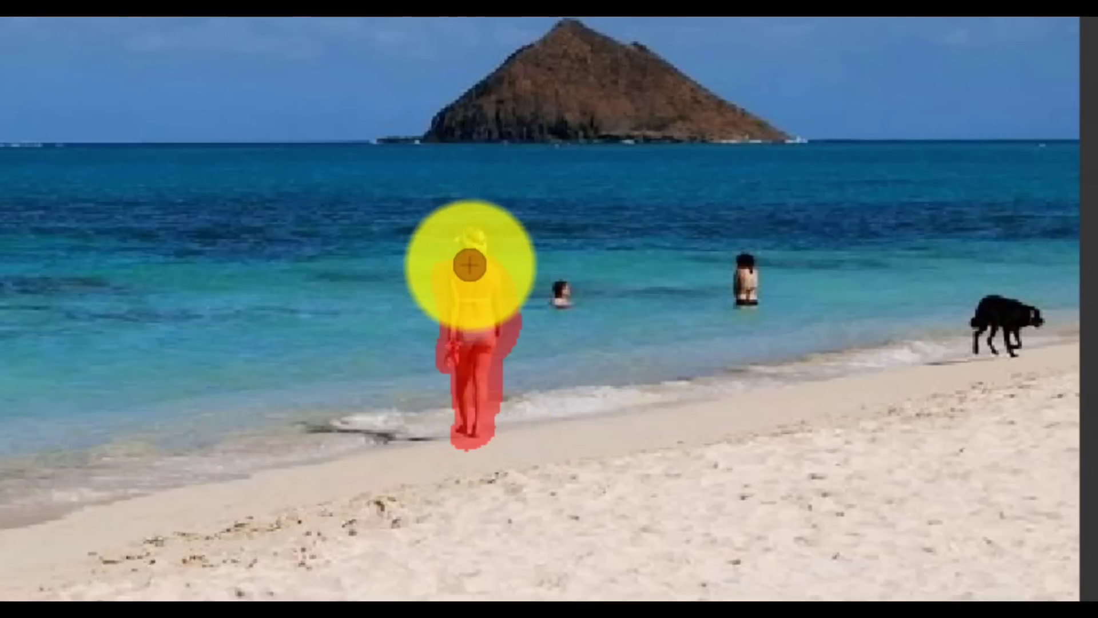
pyautogui.moveTo(469, 240)
pyautogui.mouseDown()
pyautogui.moveTo(482, 252)
pyautogui.moveTo(481, 277)
pyautogui.moveTo(483, 247)
pyautogui.mouseUp()
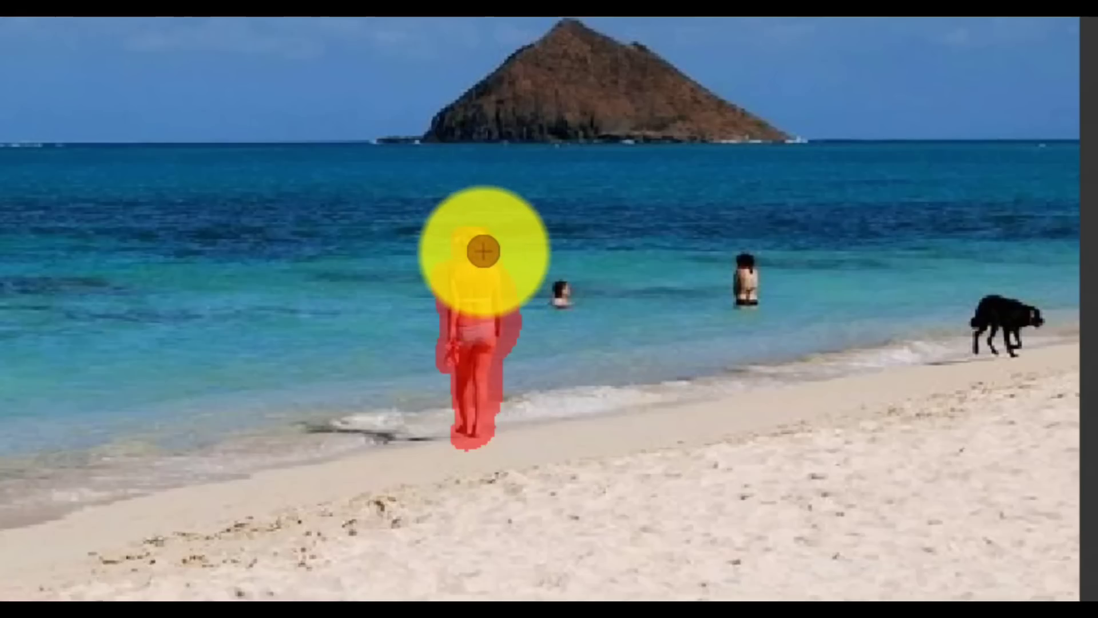
# - Mask the two swimmers and the black dog, and erase all marked figures from the beach photo
pyautogui.click(564, 297)
pyautogui.moveTo(746, 262)
pyautogui.mouseDown()
pyautogui.moveTo(745, 304)
pyautogui.moveTo(748, 264)
pyautogui.mouseUp()
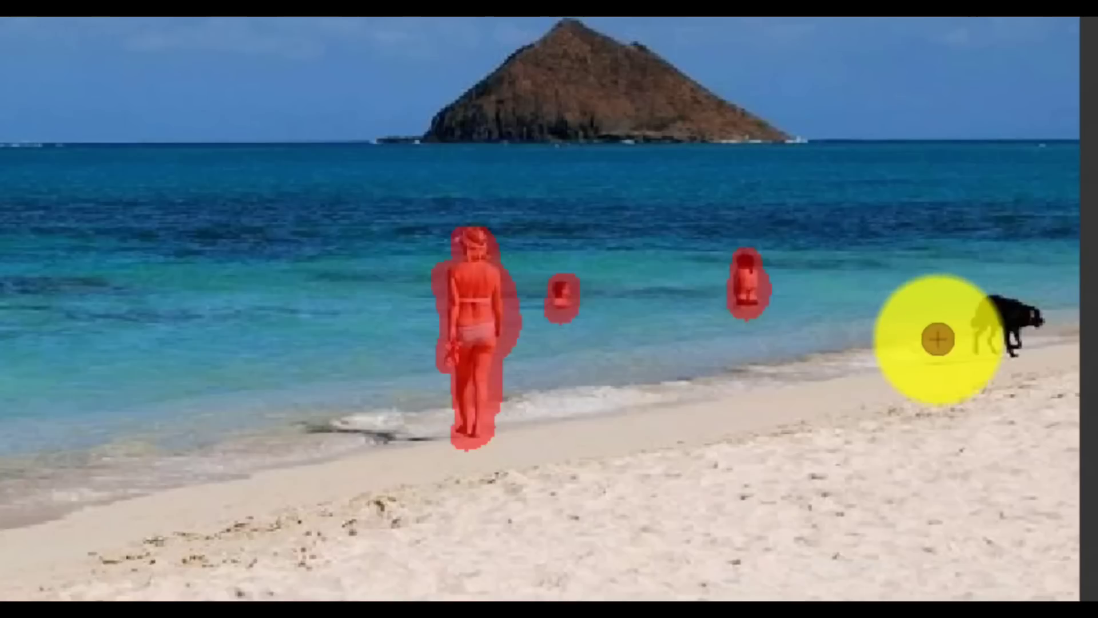
pyautogui.click(981, 348)
pyautogui.moveTo(972, 328)
pyautogui.mouseDown()
pyautogui.moveTo(993, 304)
pyautogui.moveTo(1039, 319)
pyautogui.moveTo(1010, 332)
pyautogui.mouseUp()
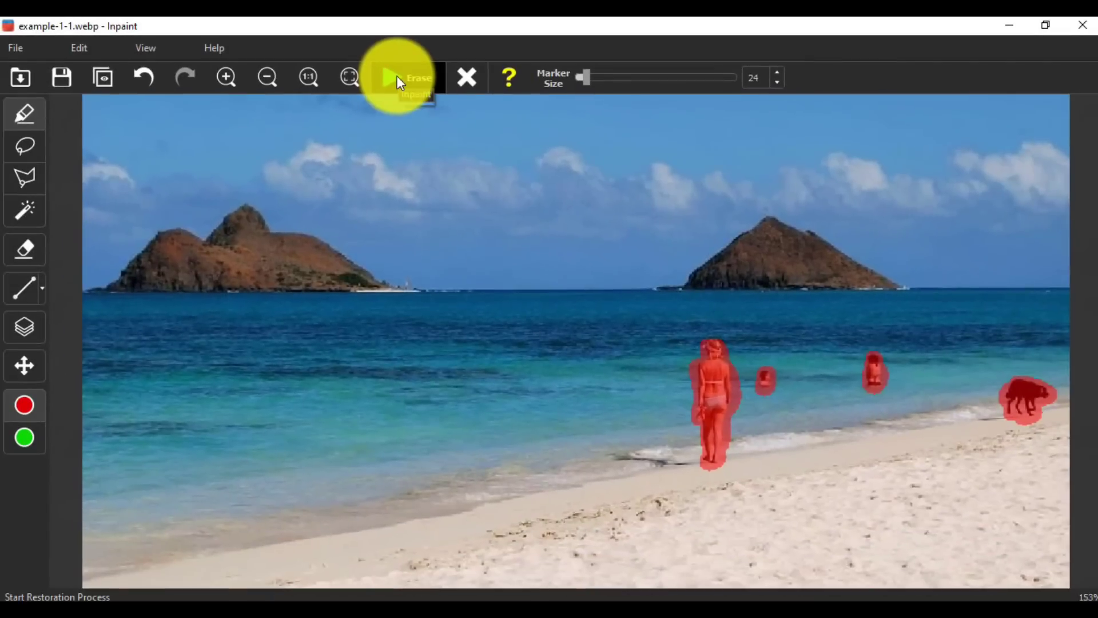
pyautogui.click(397, 77)
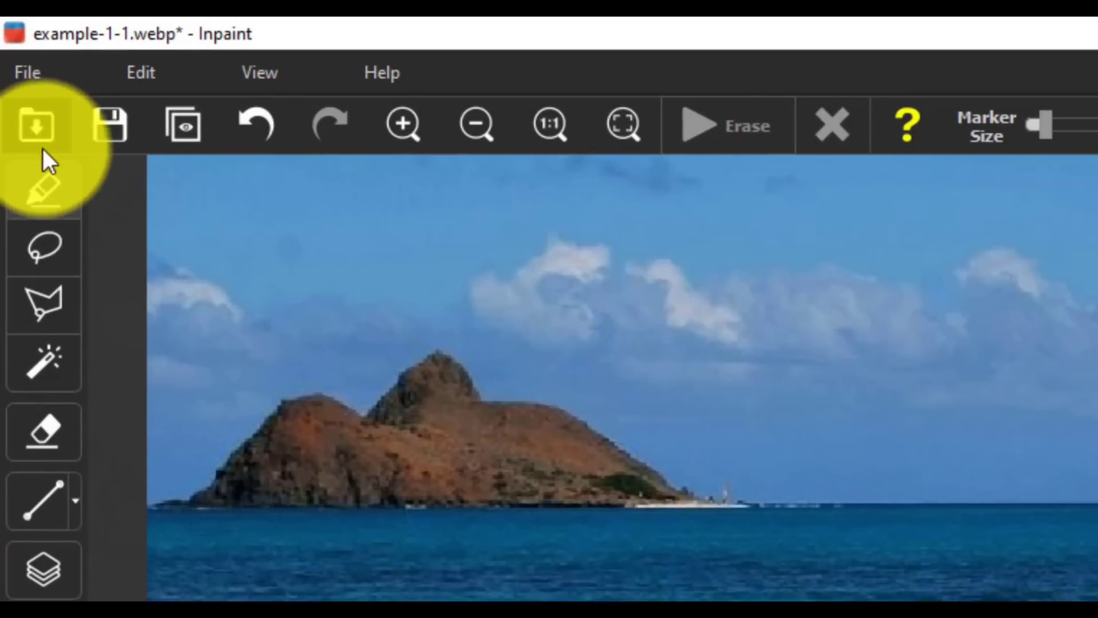
# - Open the image crescent-4875339__340, discarding the unsaved changes to the beach photo
pyautogui.click(43, 127)
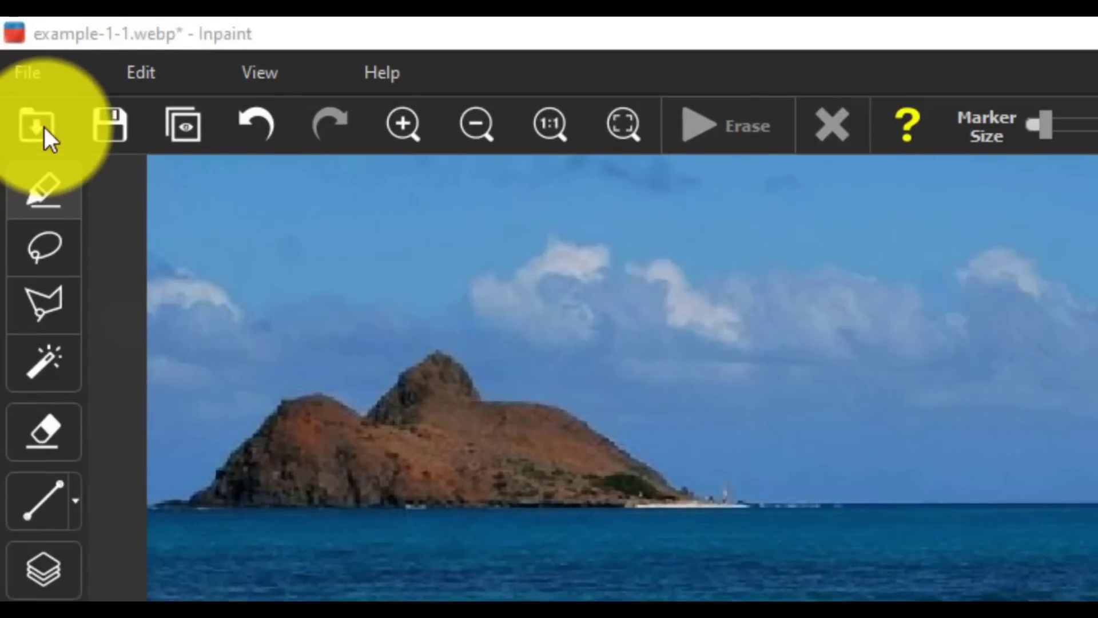
pyautogui.moveTo(966, 322)
pyautogui.mouseDown()
pyautogui.moveTo(960, 392)
pyautogui.moveTo(962, 324)
pyautogui.mouseUp()
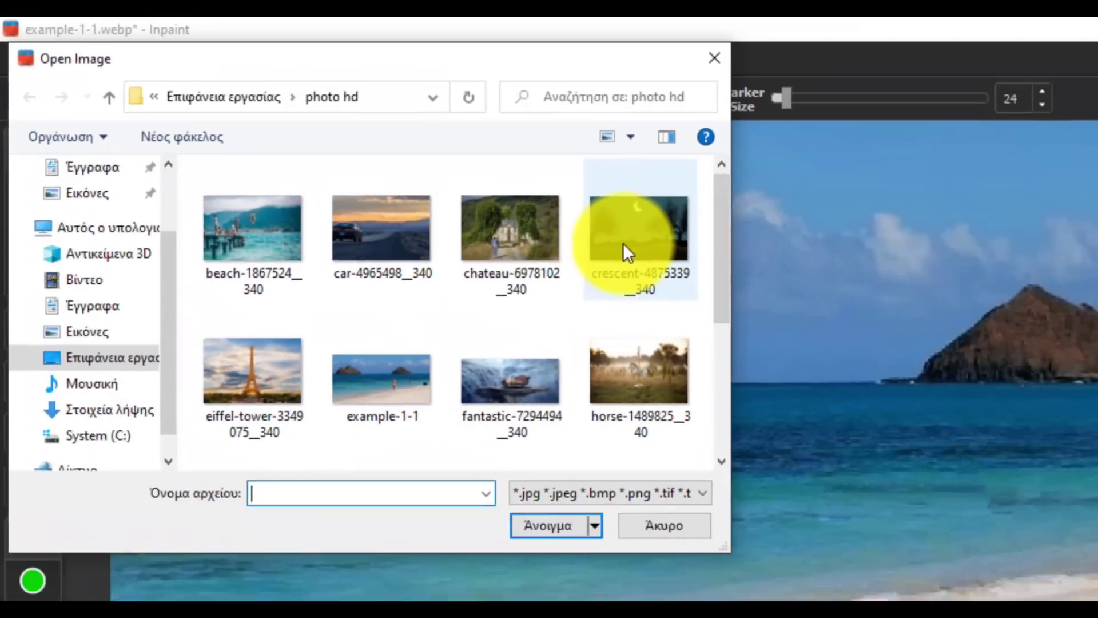
pyautogui.doubleClick(809, 332)
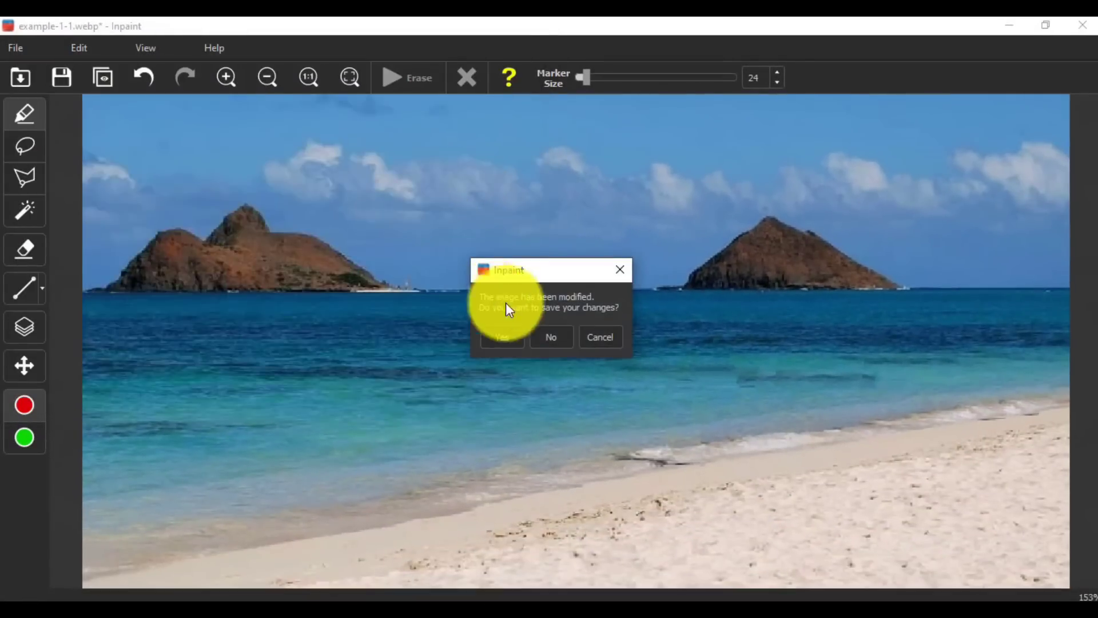
pyautogui.click(551, 343)
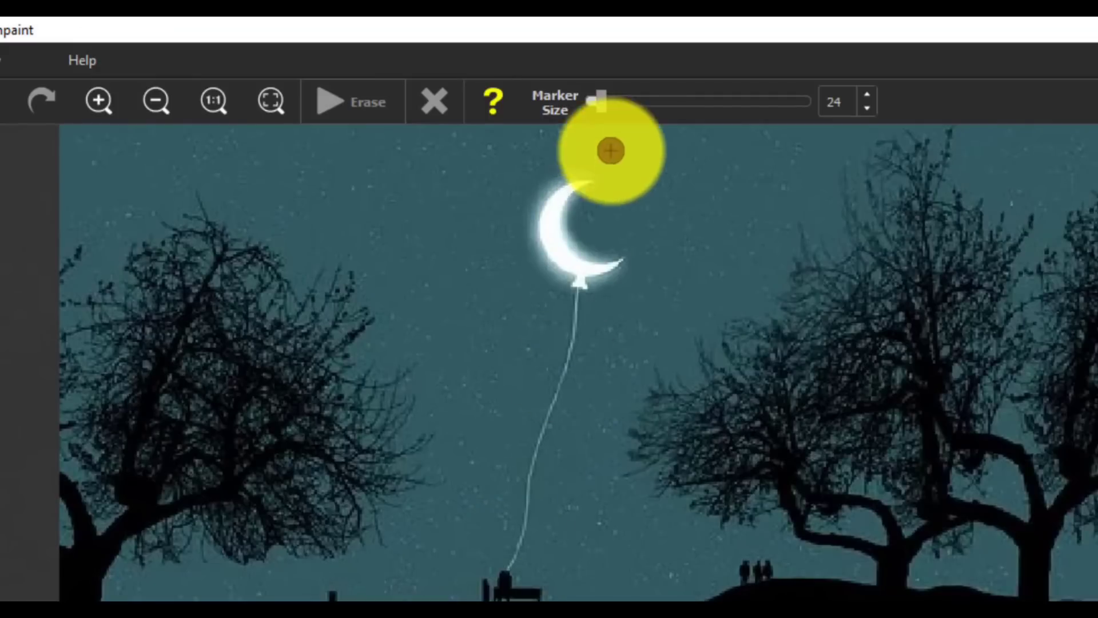
# - With marker size 22, mask the crescent moon and its string and erase them from the night sky
pyautogui.moveTo(605, 101); pyautogui.dragTo(687, 117)
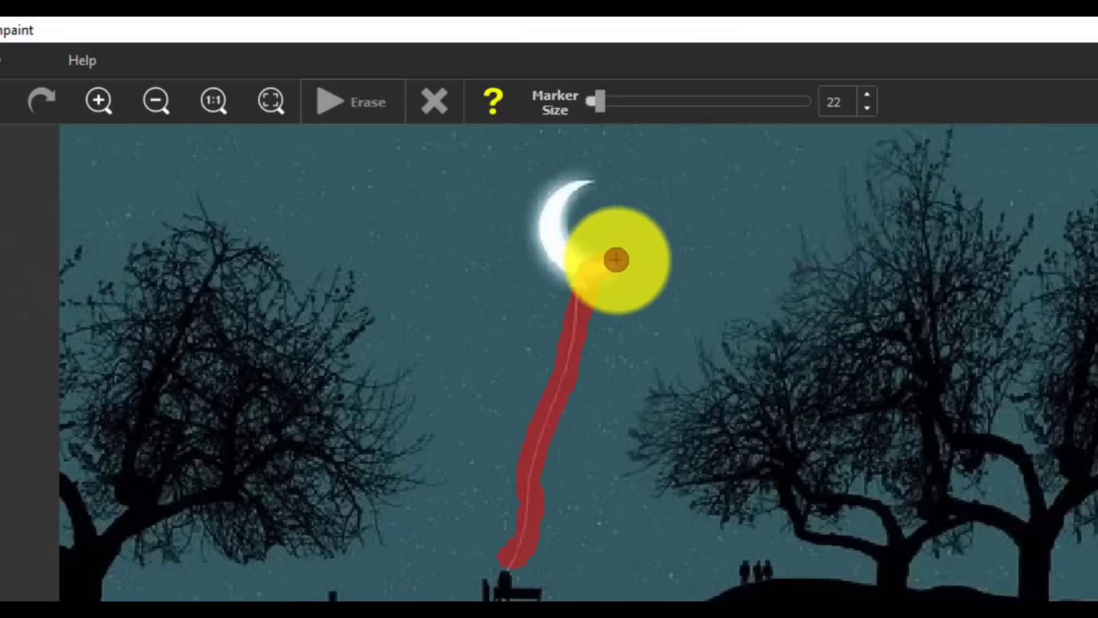
pyautogui.moveTo(609, 261); pyautogui.dragTo(576, 278)
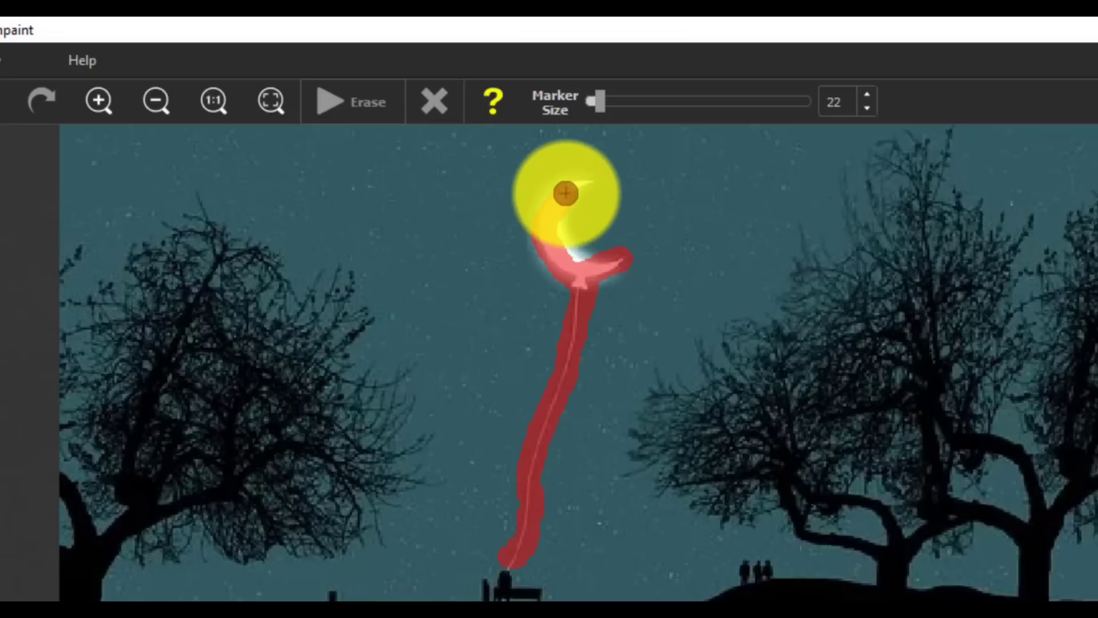
pyautogui.moveTo(584, 182); pyautogui.dragTo(558, 229)
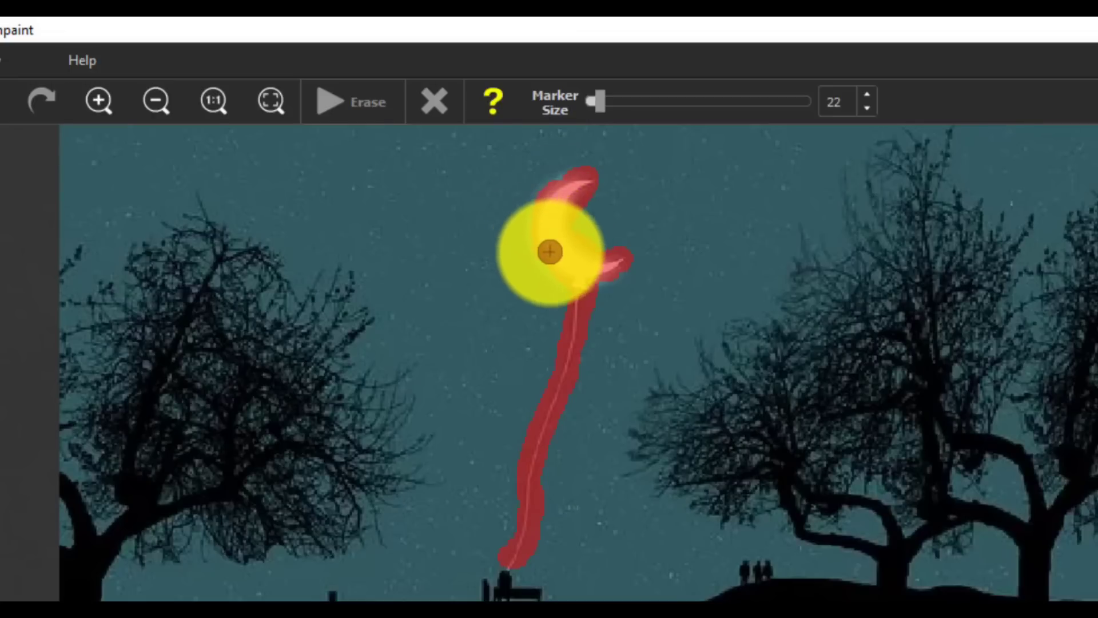
pyautogui.moveTo(560, 261); pyautogui.dragTo(608, 304)
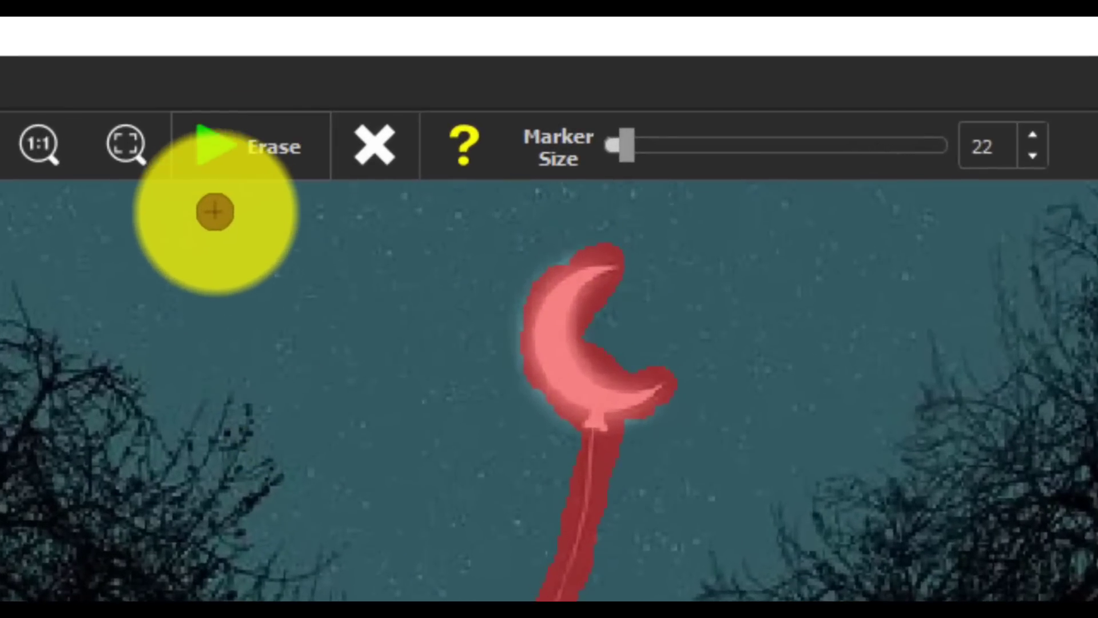
pyautogui.click(240, 148)
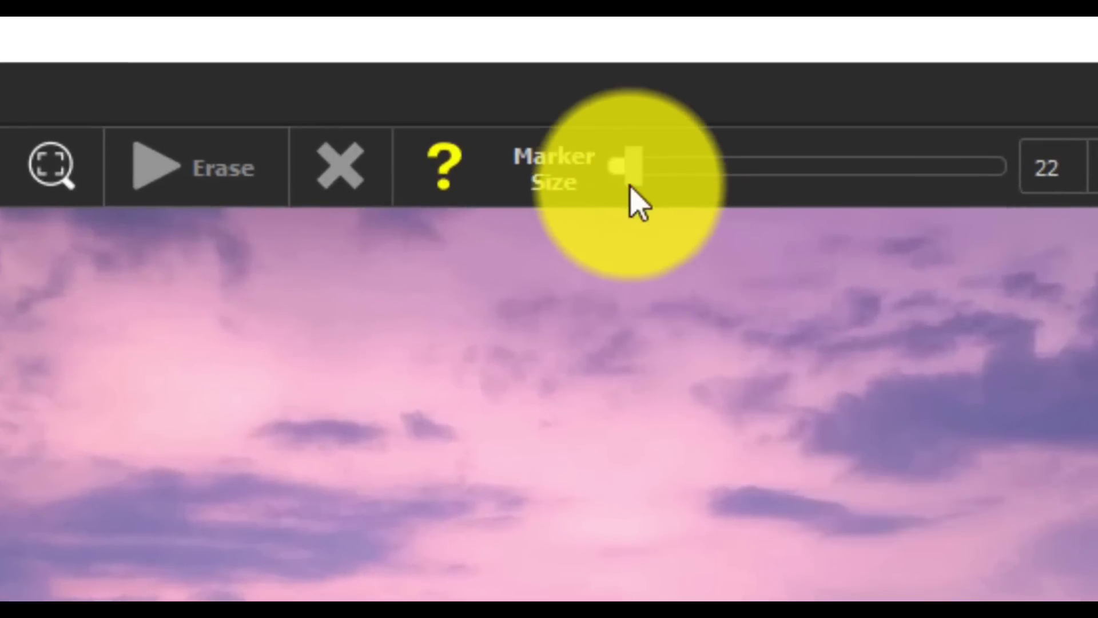
# - With marker size 27, mask every letter of the "Copyright" watermark on the seascape and erase it
pyautogui.moveTo(632, 159)
pyautogui.mouseDown()
pyautogui.moveTo(692, 159)
pyautogui.moveTo(631, 165)
pyautogui.mouseUp()
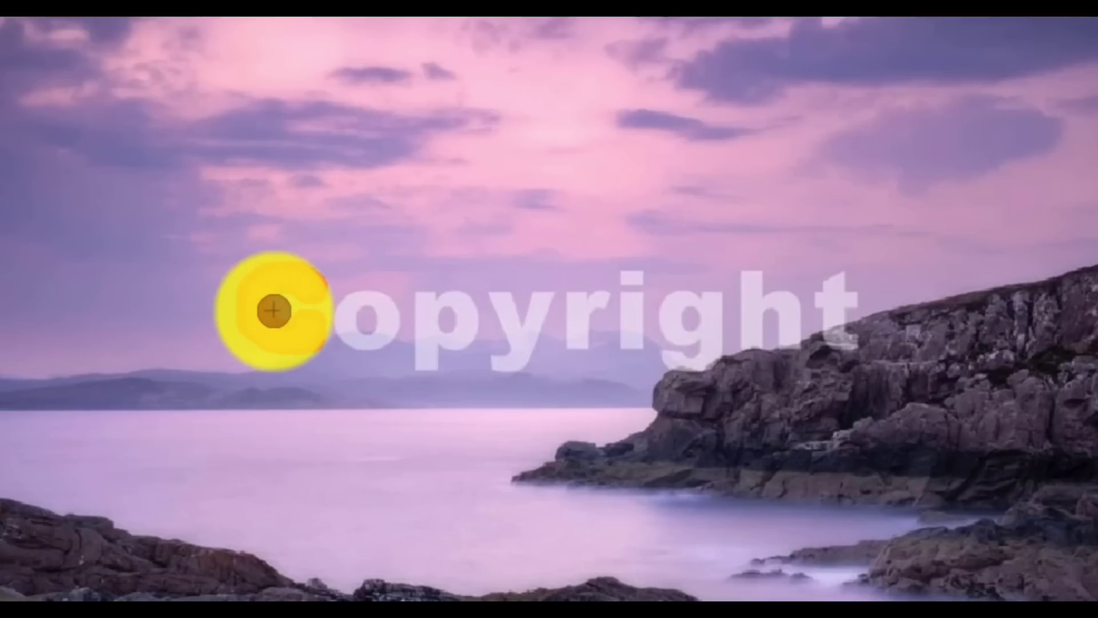
pyautogui.moveTo(273, 302)
pyautogui.mouseDown()
pyautogui.moveTo(285, 330)
pyautogui.moveTo(336, 357)
pyautogui.moveTo(366, 301)
pyautogui.mouseUp()
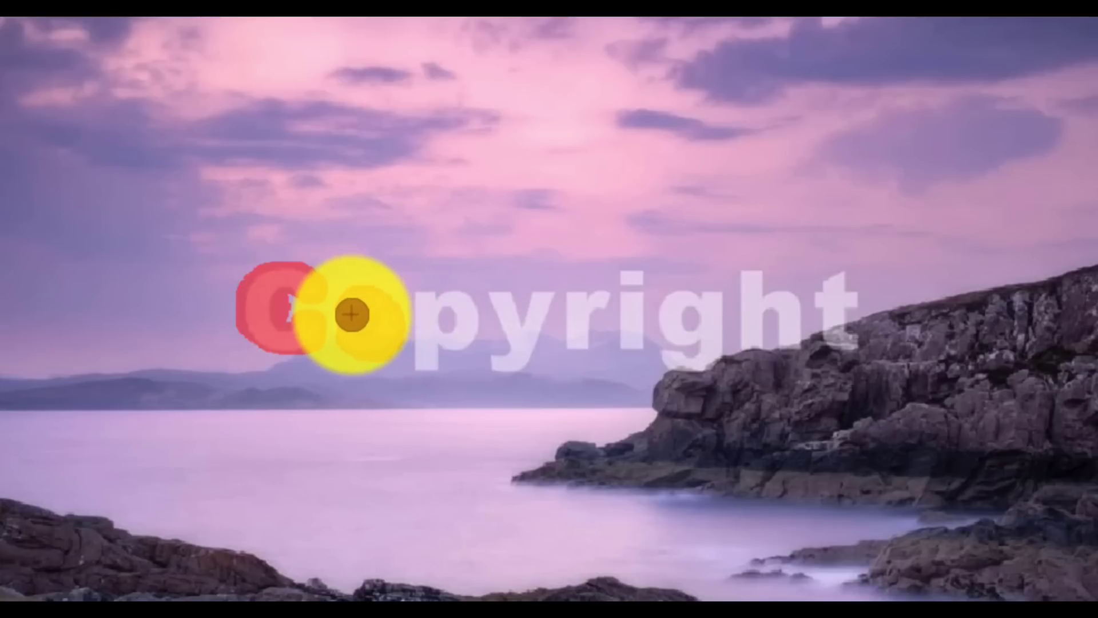
pyautogui.moveTo(350, 338)
pyautogui.mouseDown()
pyautogui.moveTo(435, 344)
pyautogui.moveTo(436, 307)
pyautogui.mouseUp()
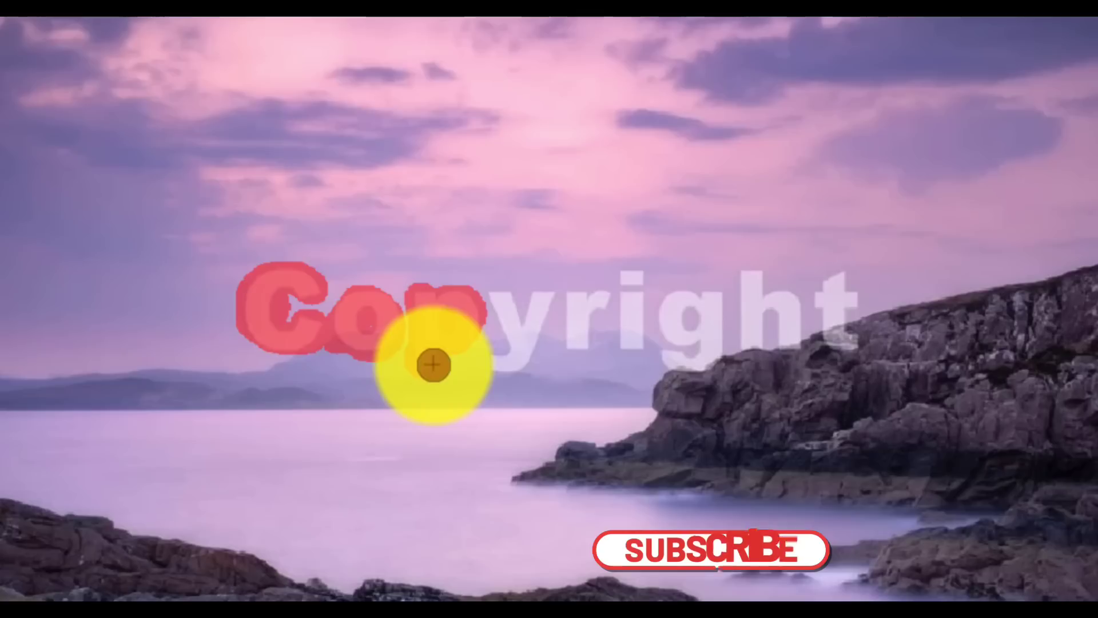
pyautogui.moveTo(437, 365)
pyautogui.mouseDown()
pyautogui.moveTo(508, 309)
pyautogui.moveTo(498, 297)
pyautogui.moveTo(513, 344)
pyautogui.moveTo(499, 359)
pyautogui.moveTo(521, 356)
pyautogui.moveTo(540, 296)
pyautogui.moveTo(589, 374)
pyautogui.moveTo(597, 323)
pyautogui.moveTo(581, 297)
pyautogui.moveTo(586, 344)
pyautogui.moveTo(584, 296)
pyautogui.moveTo(589, 311)
pyautogui.moveTo(628, 306)
pyautogui.moveTo(625, 278)
pyautogui.moveTo(625, 344)
pyautogui.moveTo(650, 389)
pyautogui.moveTo(689, 338)
pyautogui.moveTo(683, 303)
pyautogui.moveTo(674, 318)
pyautogui.moveTo(689, 341)
pyautogui.moveTo(707, 327)
pyautogui.moveTo(706, 304)
pyautogui.moveTo(689, 342)
pyautogui.mouseUp()
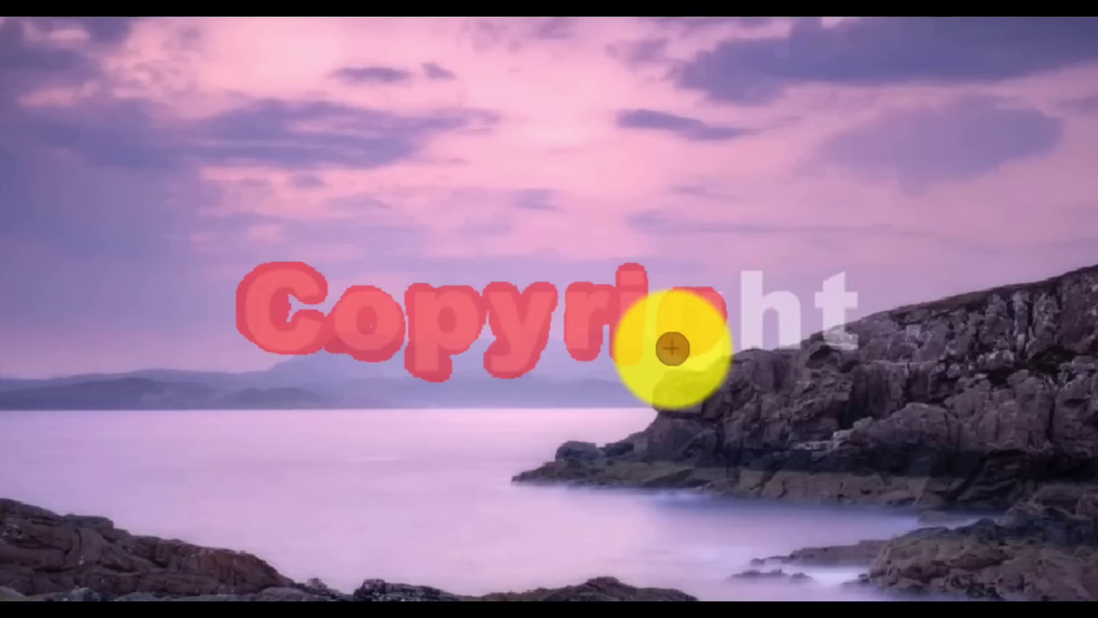
pyautogui.moveTo(709, 342)
pyautogui.mouseDown()
pyautogui.moveTo(718, 298)
pyautogui.moveTo(709, 338)
pyautogui.moveTo(752, 294)
pyautogui.moveTo(754, 276)
pyautogui.moveTo(752, 336)
pyautogui.moveTo(779, 309)
pyautogui.mouseUp()
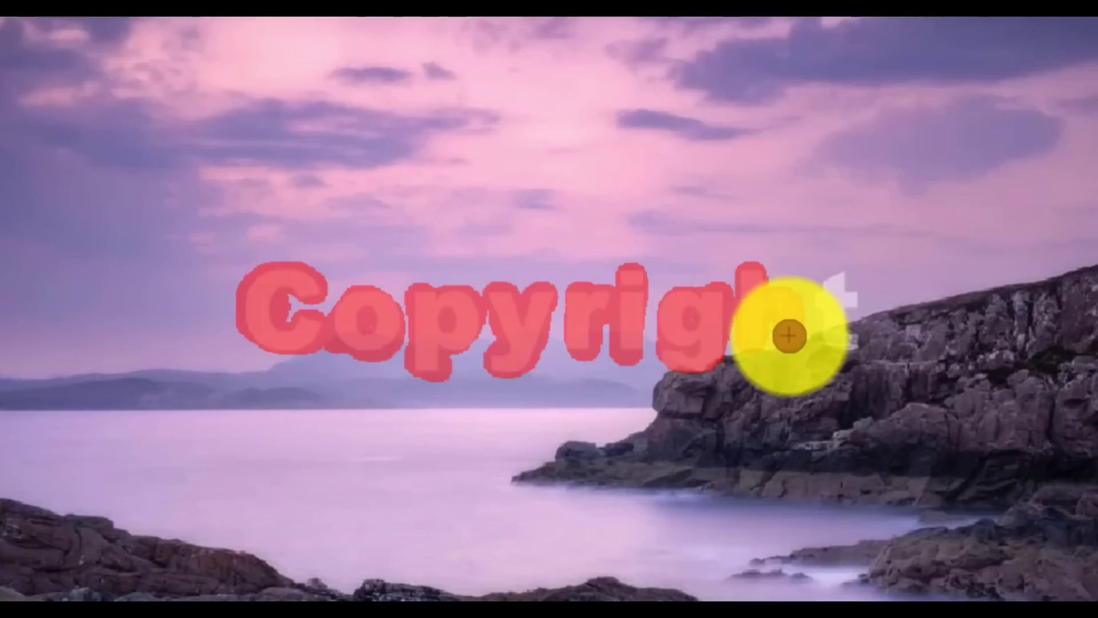
pyautogui.moveTo(789, 331)
pyautogui.mouseDown()
pyautogui.moveTo(894, 298)
pyautogui.moveTo(868, 288)
pyautogui.moveTo(819, 298)
pyautogui.mouseUp()
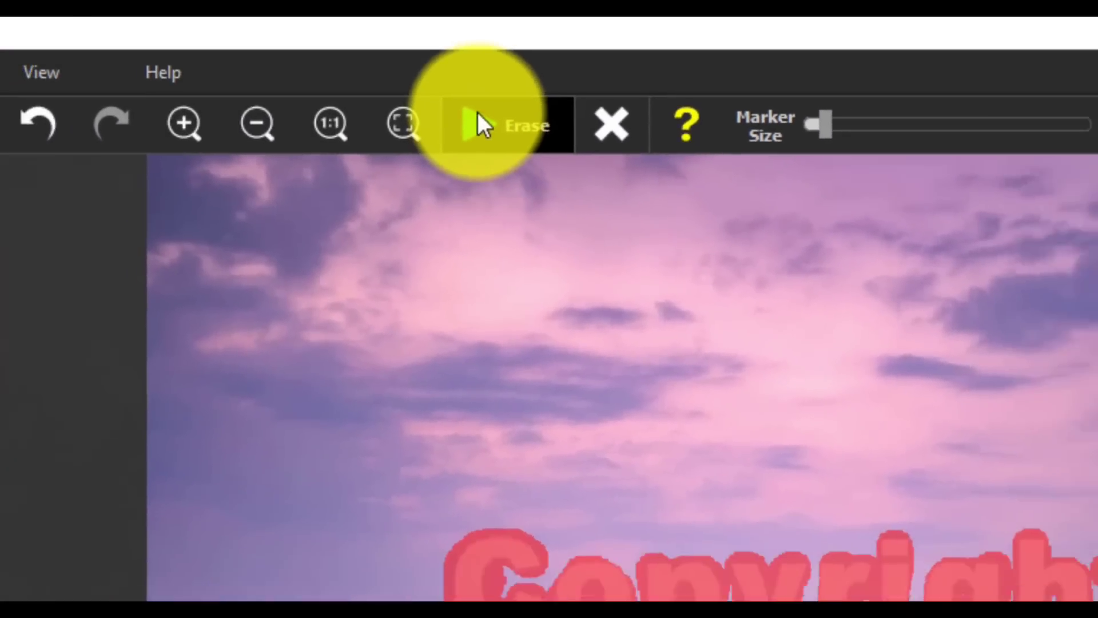
pyautogui.click(504, 143)
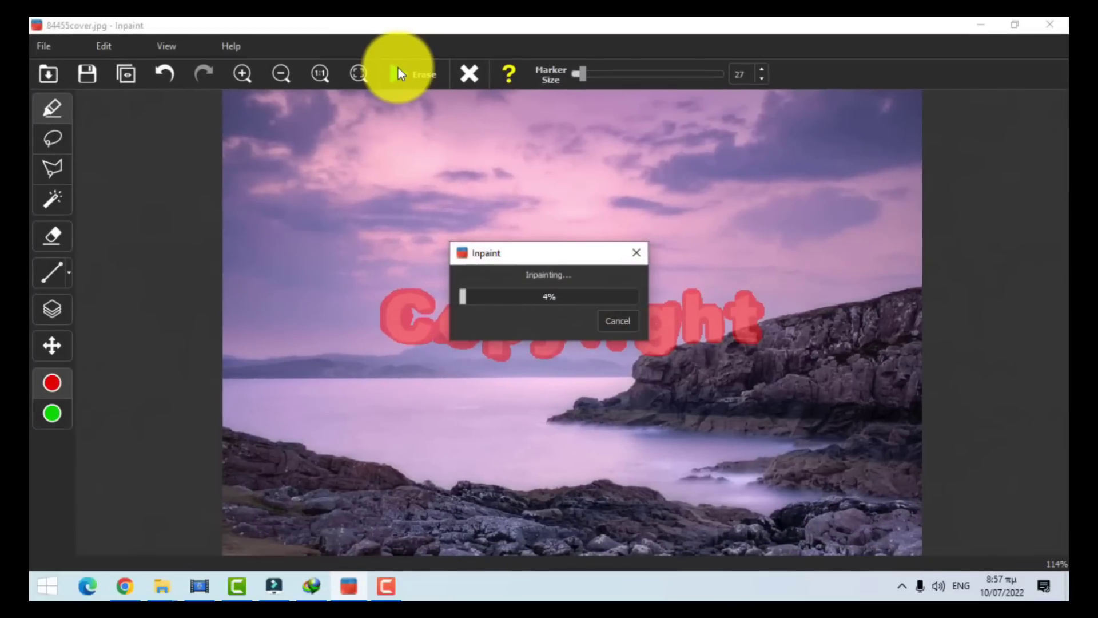